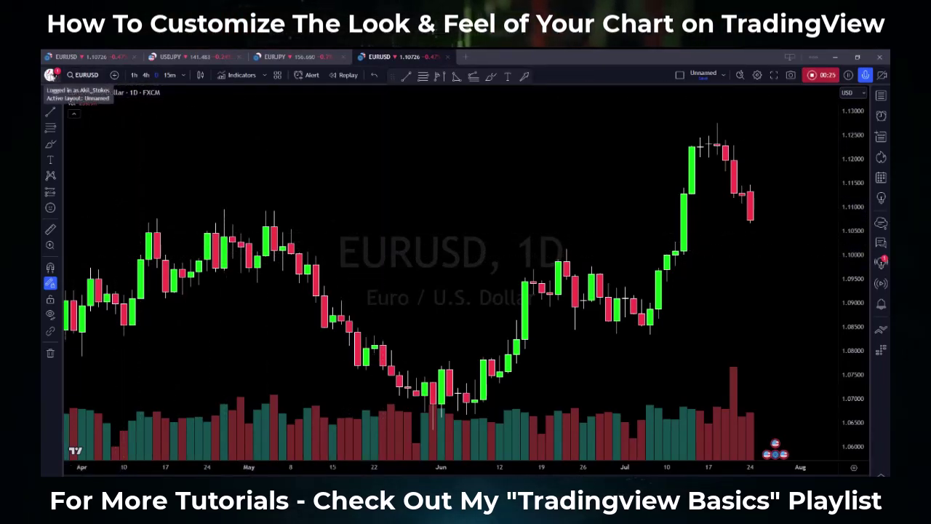
In Chart settings' Symbol tab, make rising candle bodies yellow and falling candle bodies blue.
left_click(49, 74)
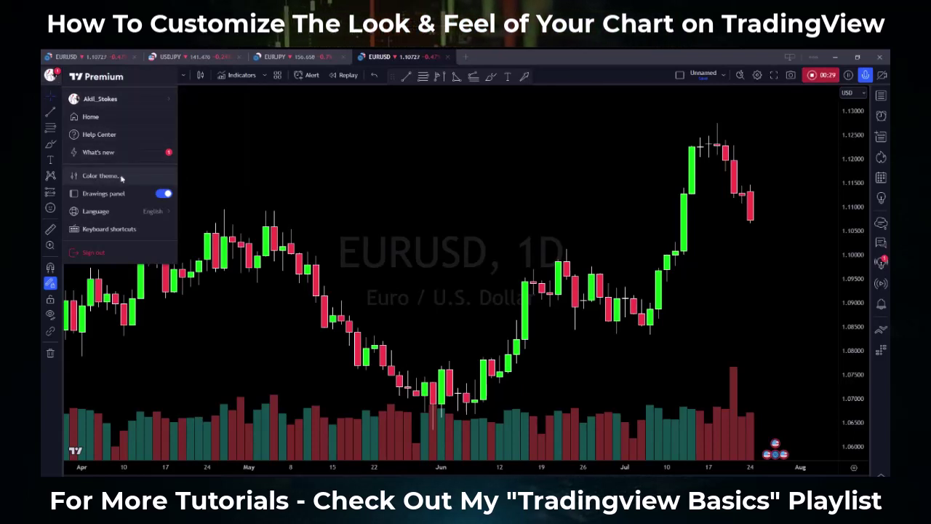
left_click(240, 202)
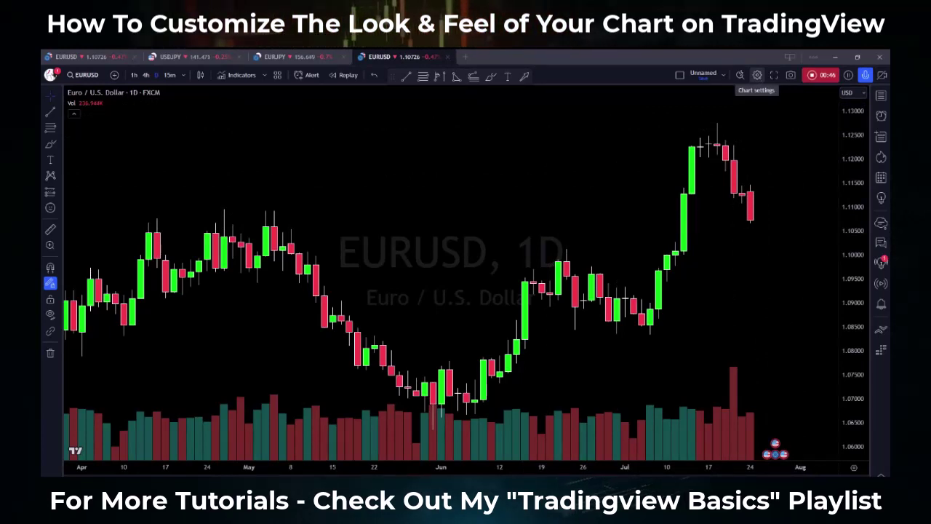
left_click(757, 76)
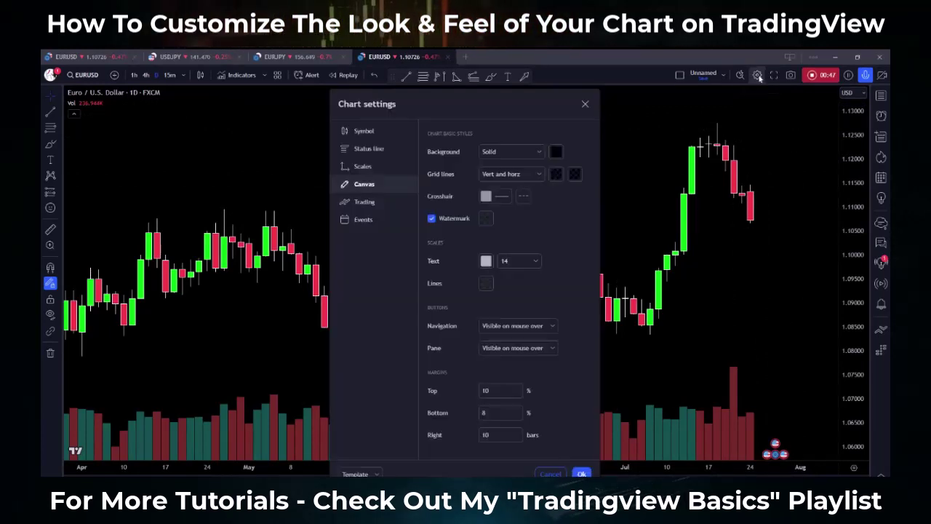
left_click(364, 132)
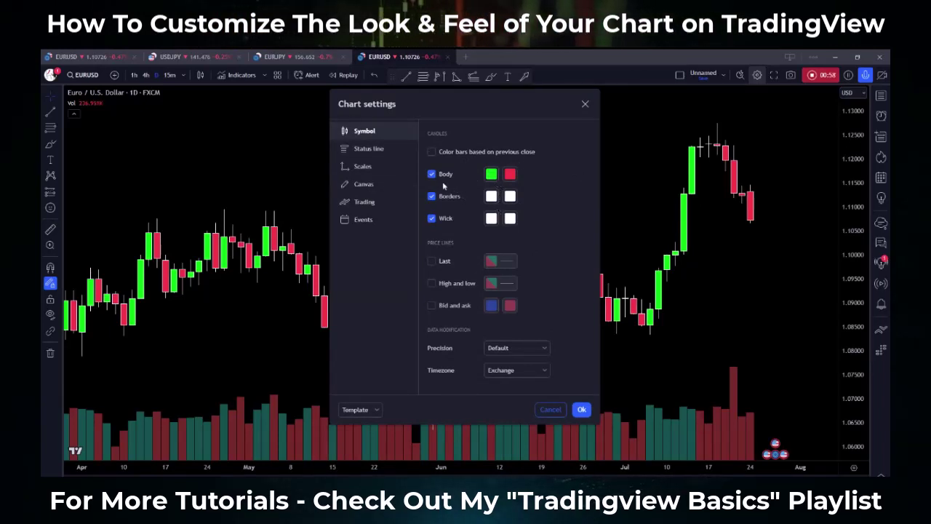
left_click(492, 174)
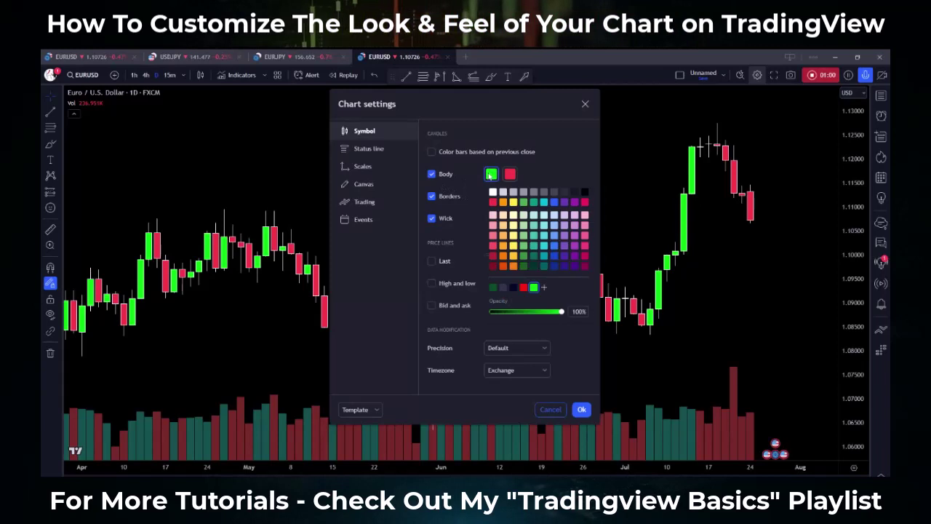
left_click(514, 203)
left_click(511, 174)
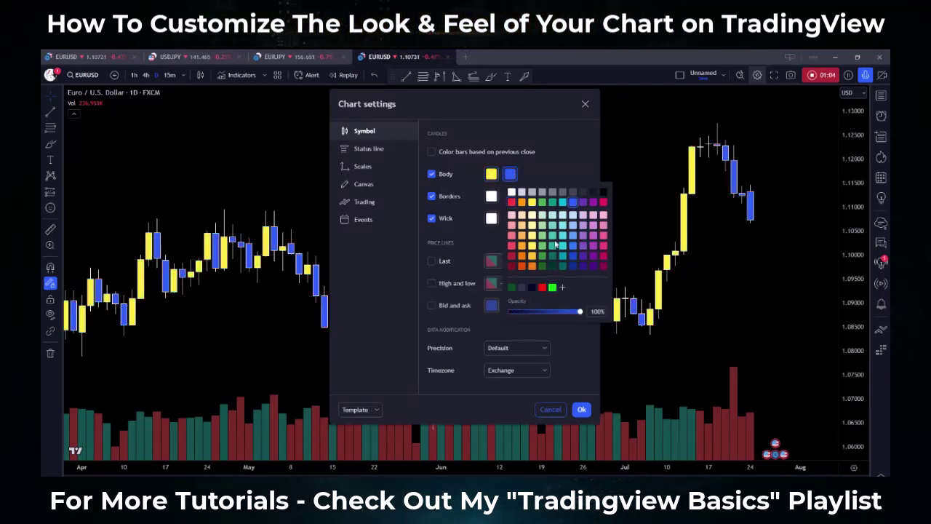
left_click(540, 174)
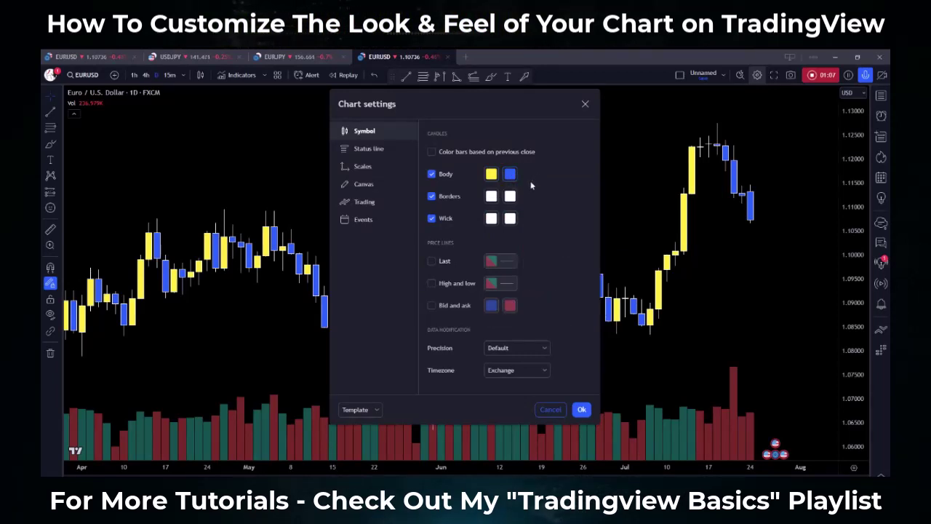
Open the Status line options and toggle the symbol logo on and back off.
left_click(372, 151)
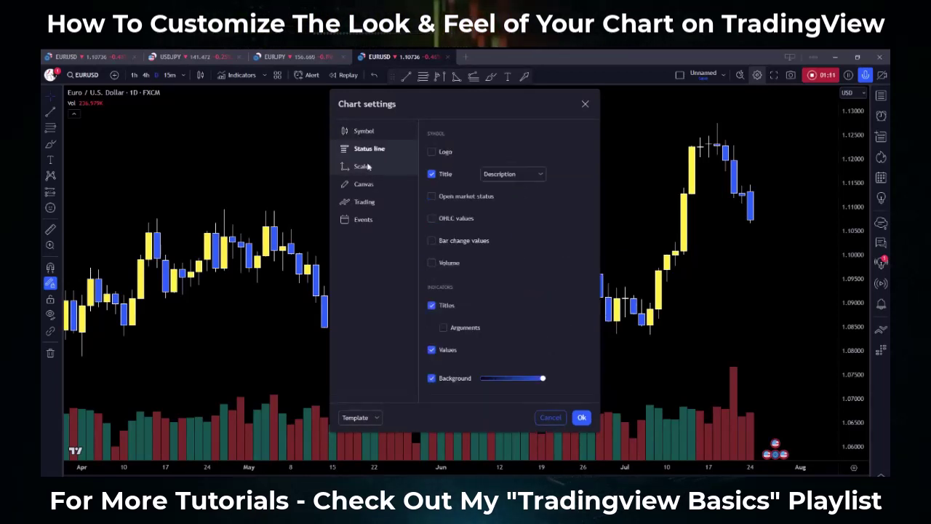
left_click(368, 166)
left_click(370, 136)
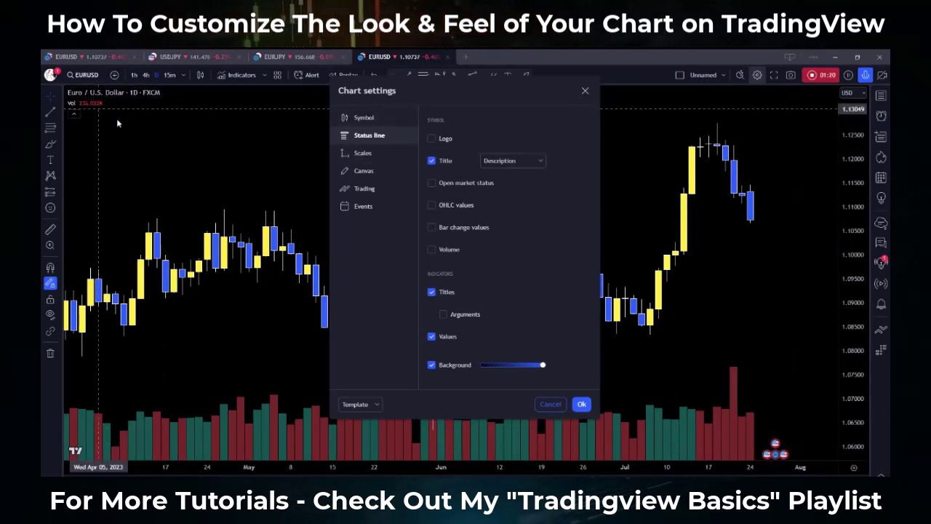
left_click(432, 139)
left_click(432, 139)
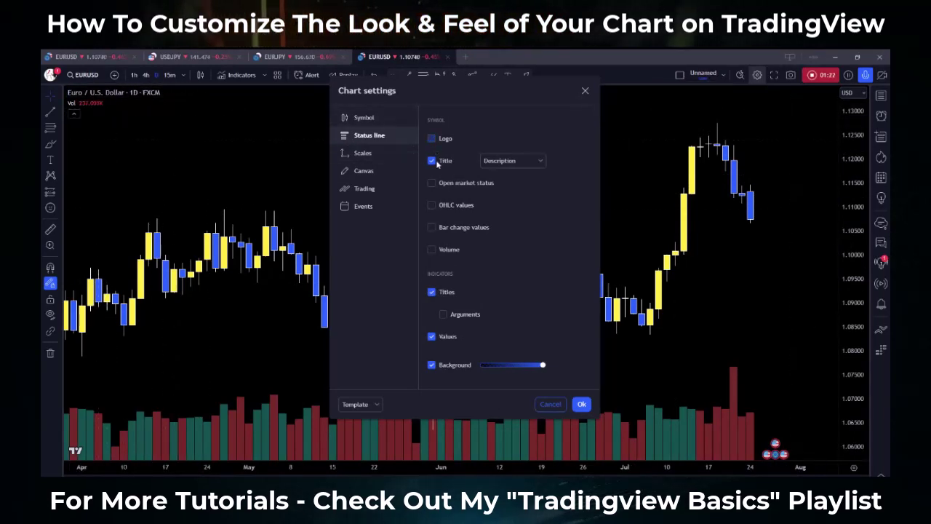
Toggle market status, OHLC, bar change and volume on and off again, then go to Scales.
left_click(432, 183)
left_click(432, 205)
left_click(432, 227)
left_click(432, 250)
left_click(432, 250)
left_click(433, 227)
left_click(433, 205)
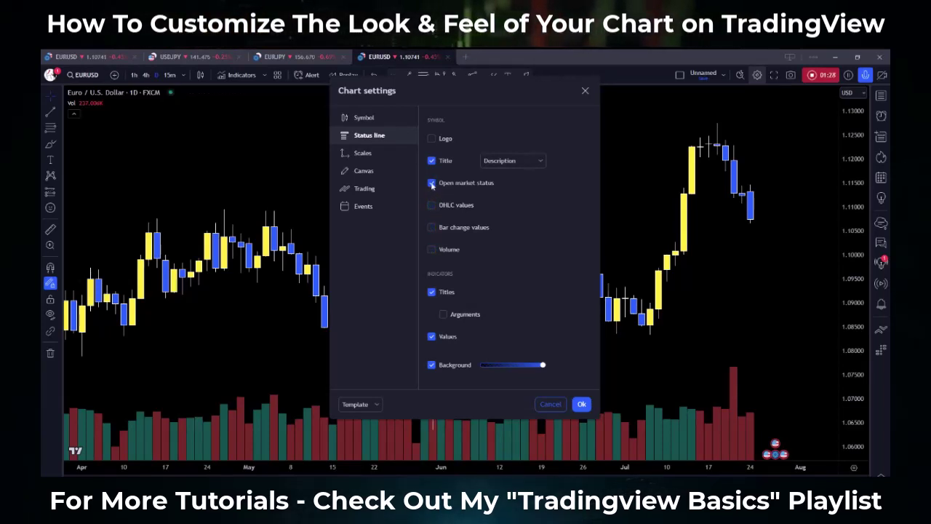
left_click(432, 182)
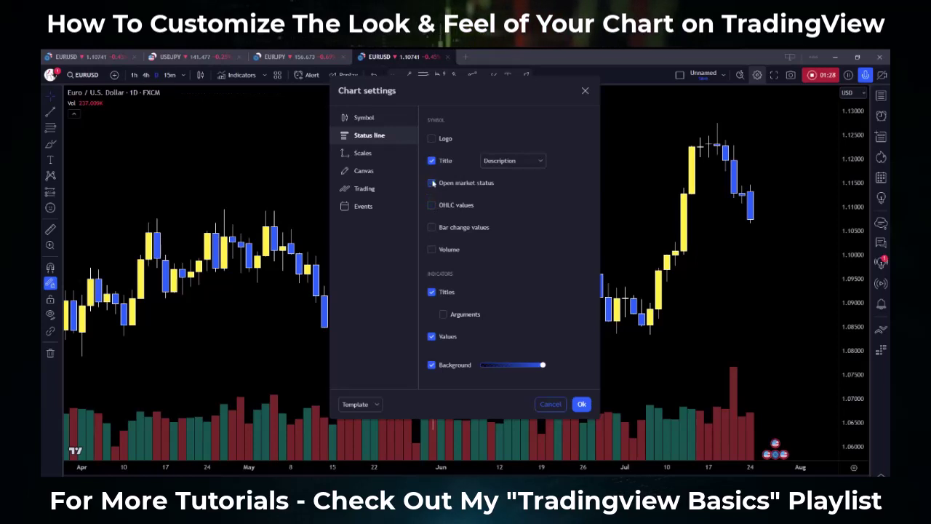
left_click(370, 155)
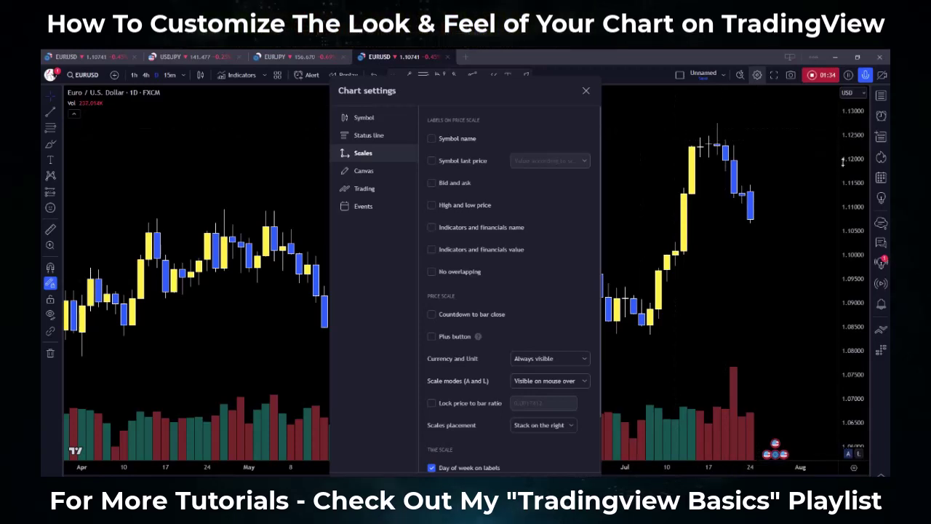
left_click(432, 162)
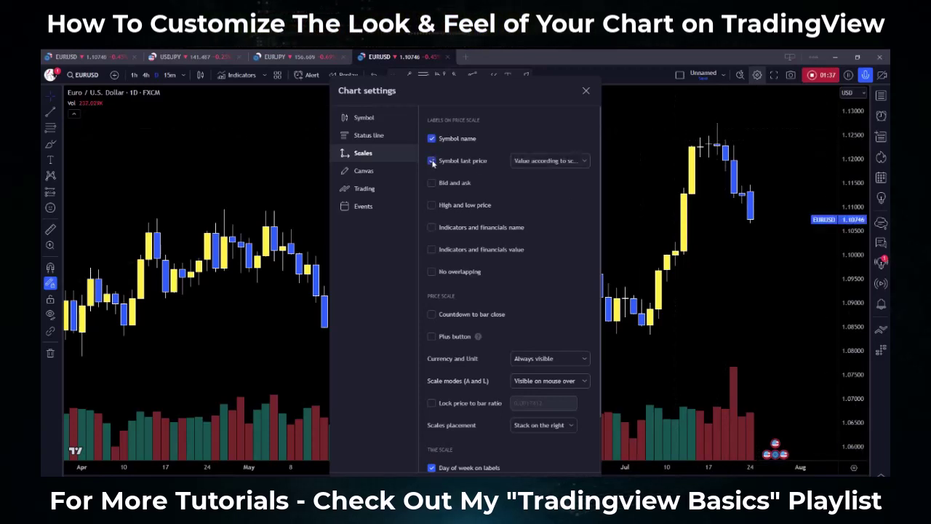
left_click(433, 206)
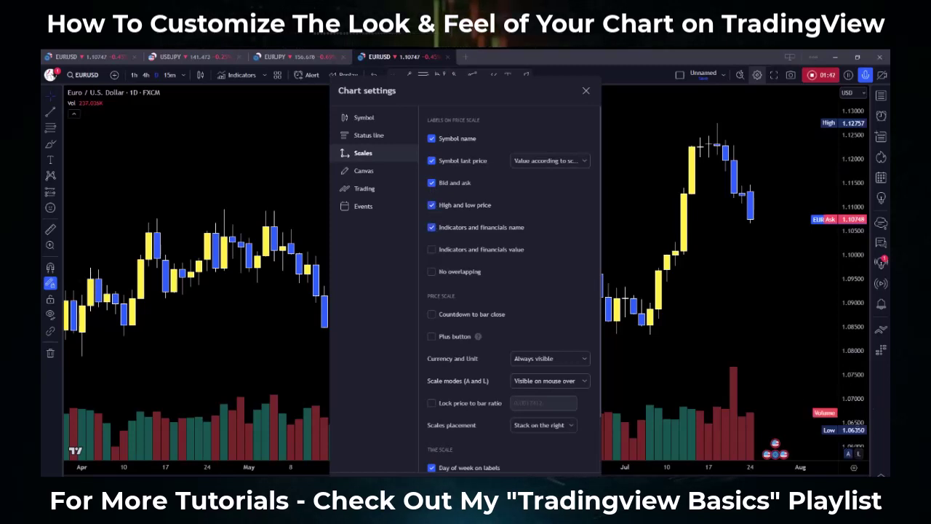
left_click(432, 228)
left_click(432, 205)
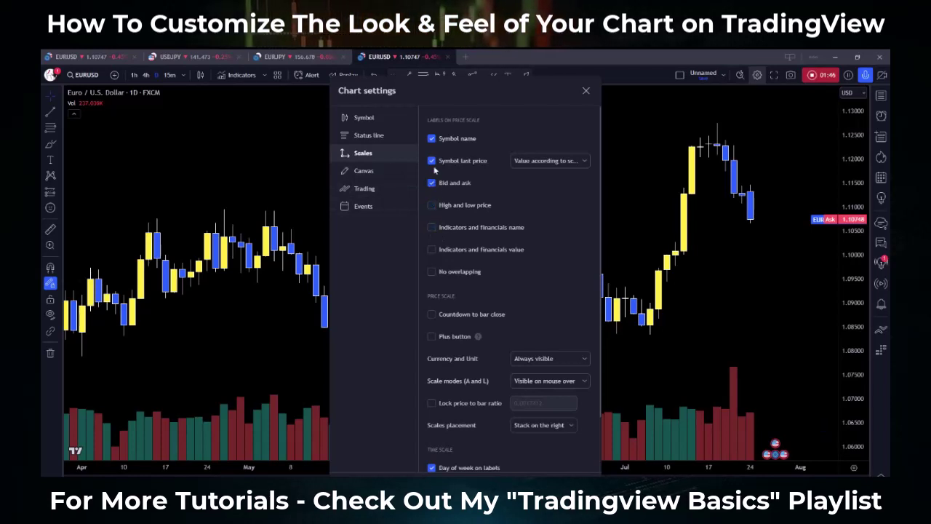
left_click(432, 161)
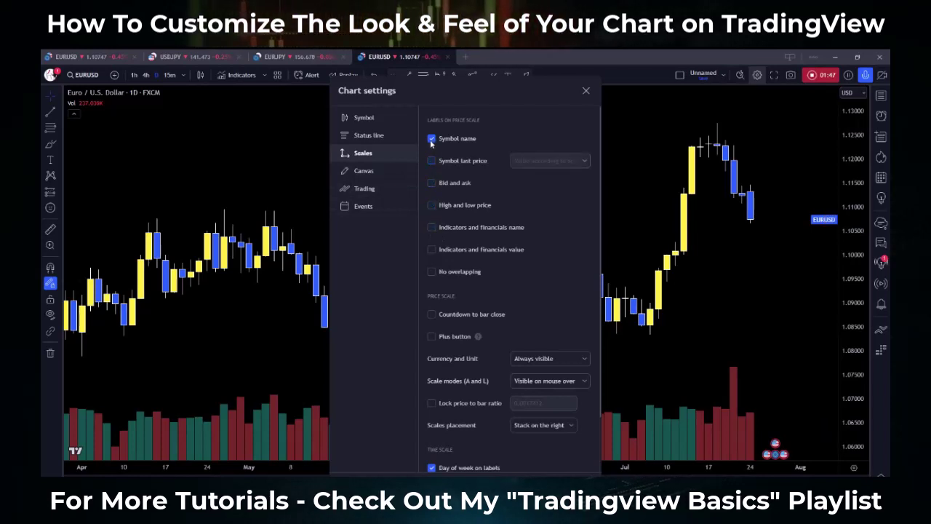
Set the Canvas background to Gradient and start editing its first gradient colour.
left_click(363, 173)
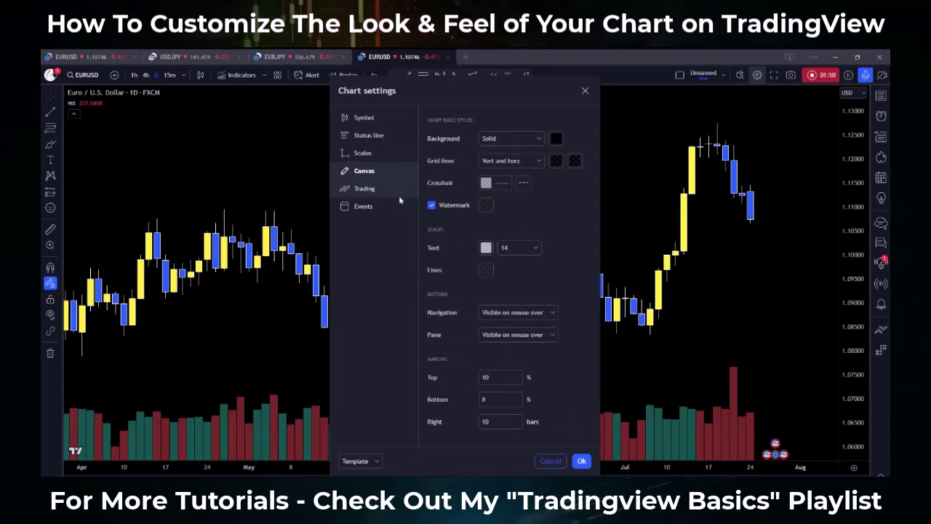
left_click(539, 140)
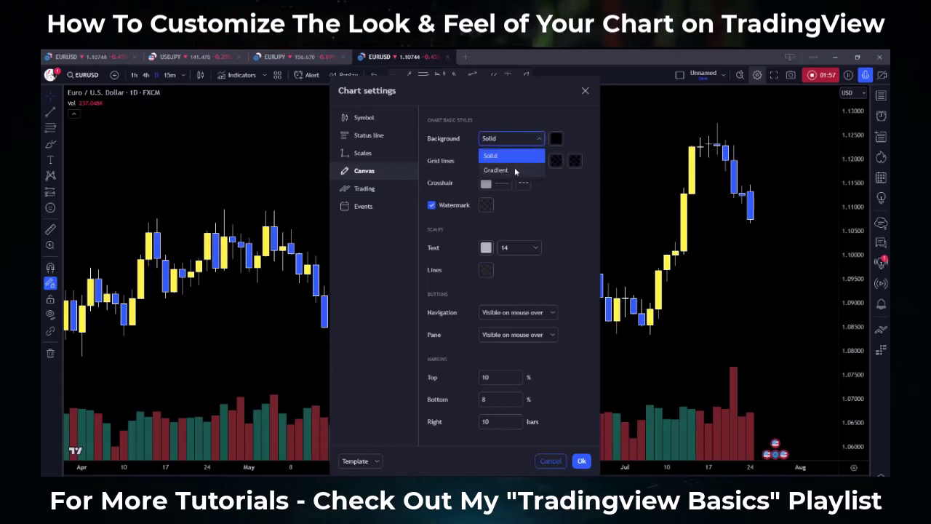
left_click(515, 167)
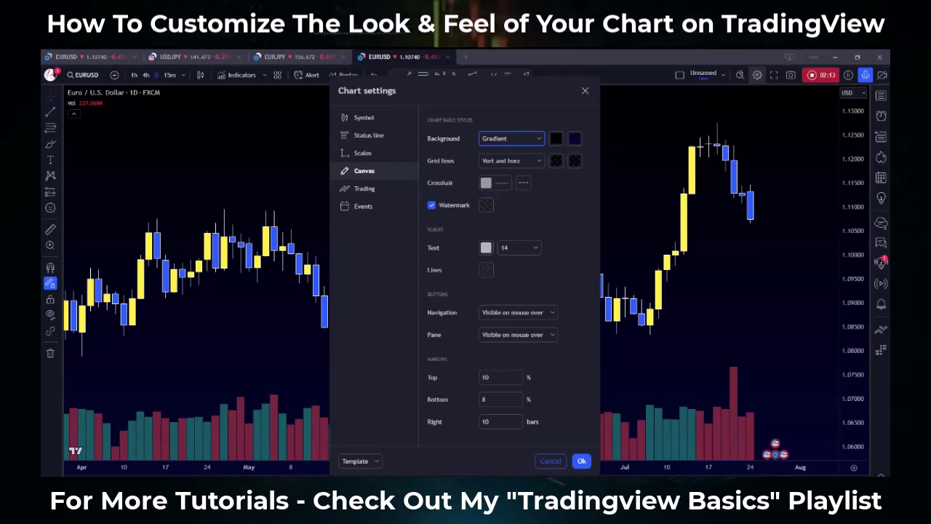
left_click(557, 139)
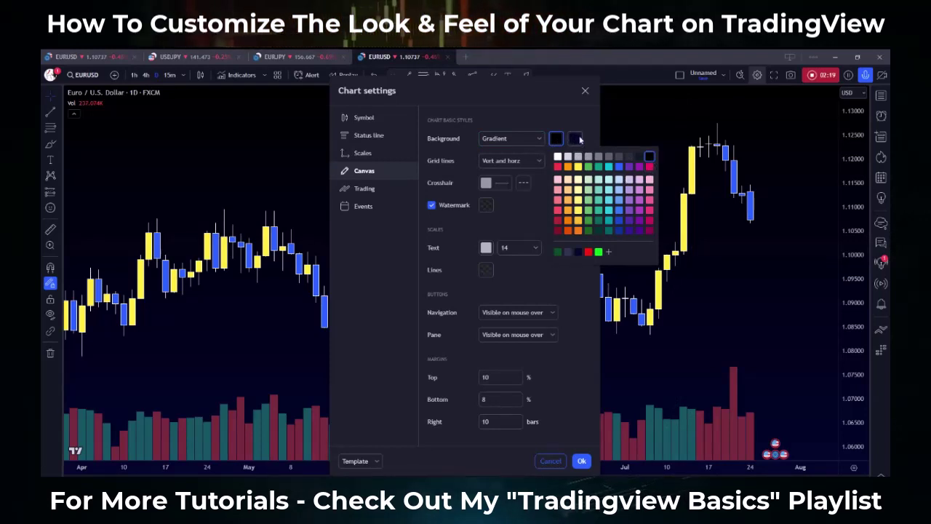
Try scale text size 10, revert to 14, and apply the chart settings with Ok.
left_click(519, 214)
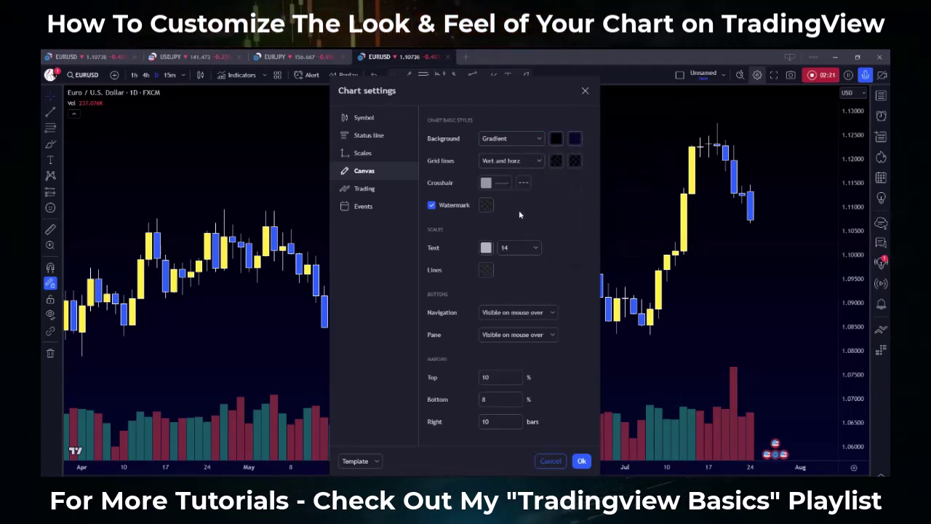
left_click(536, 249)
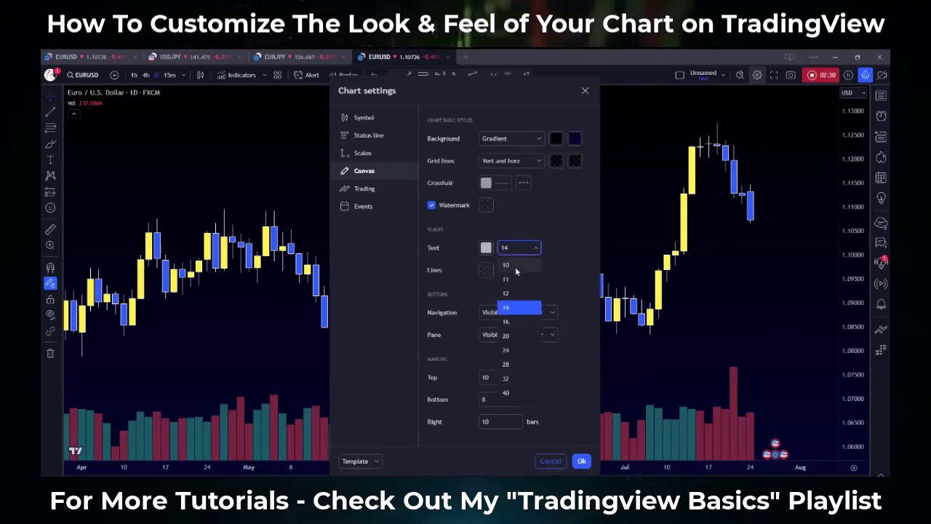
left_click(512, 263)
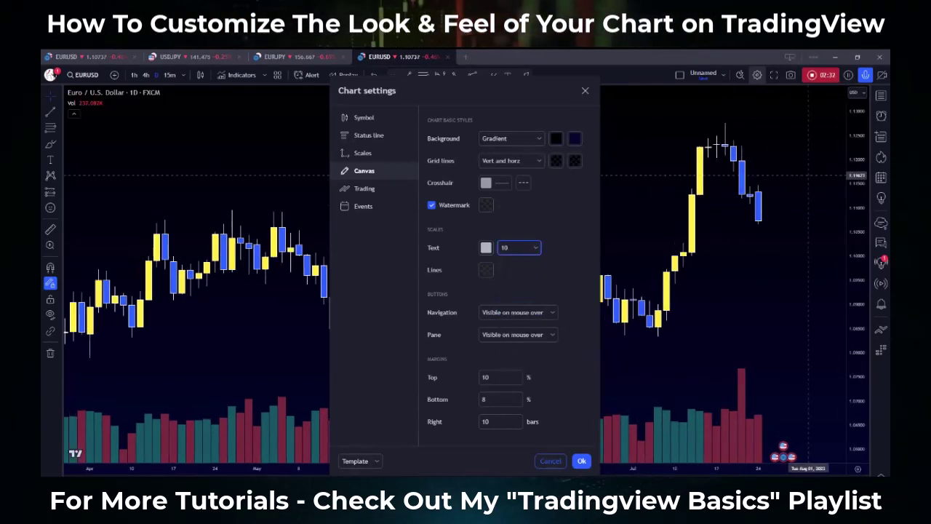
left_click(536, 248)
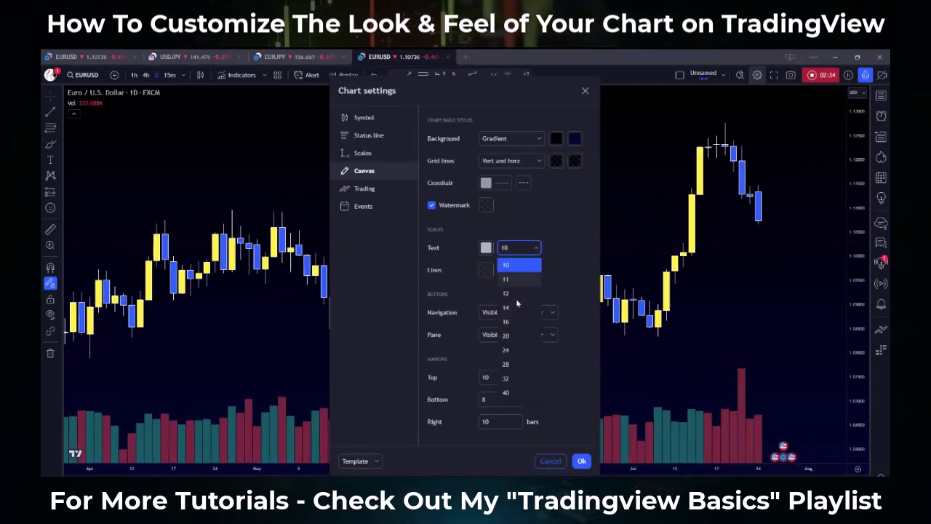
left_click(511, 307)
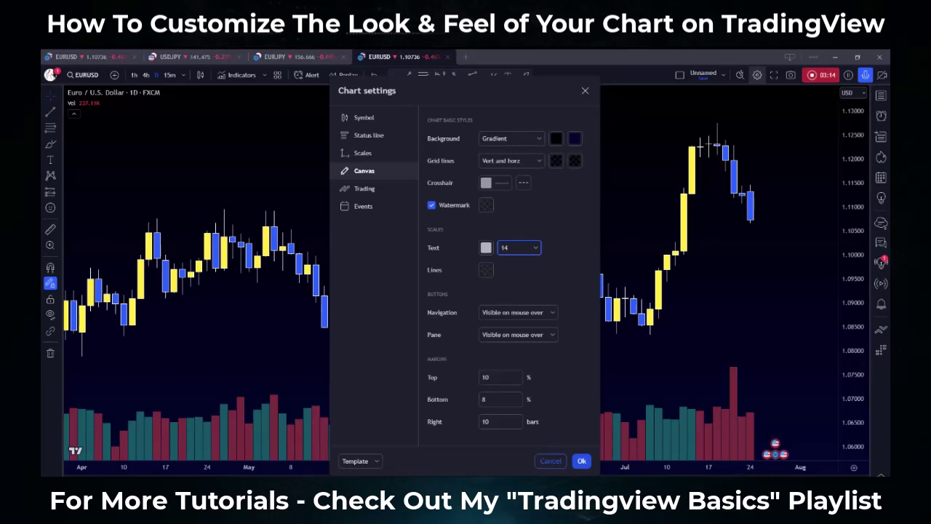
left_click(581, 462)
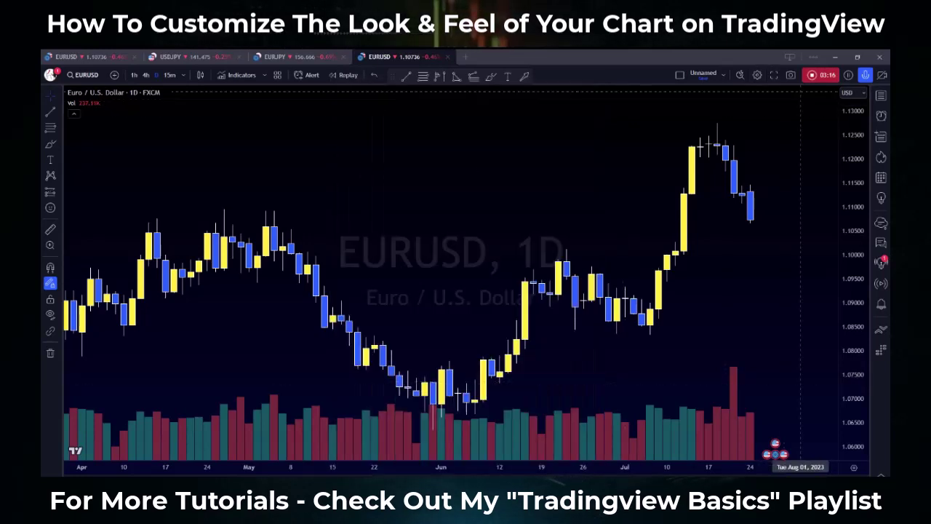